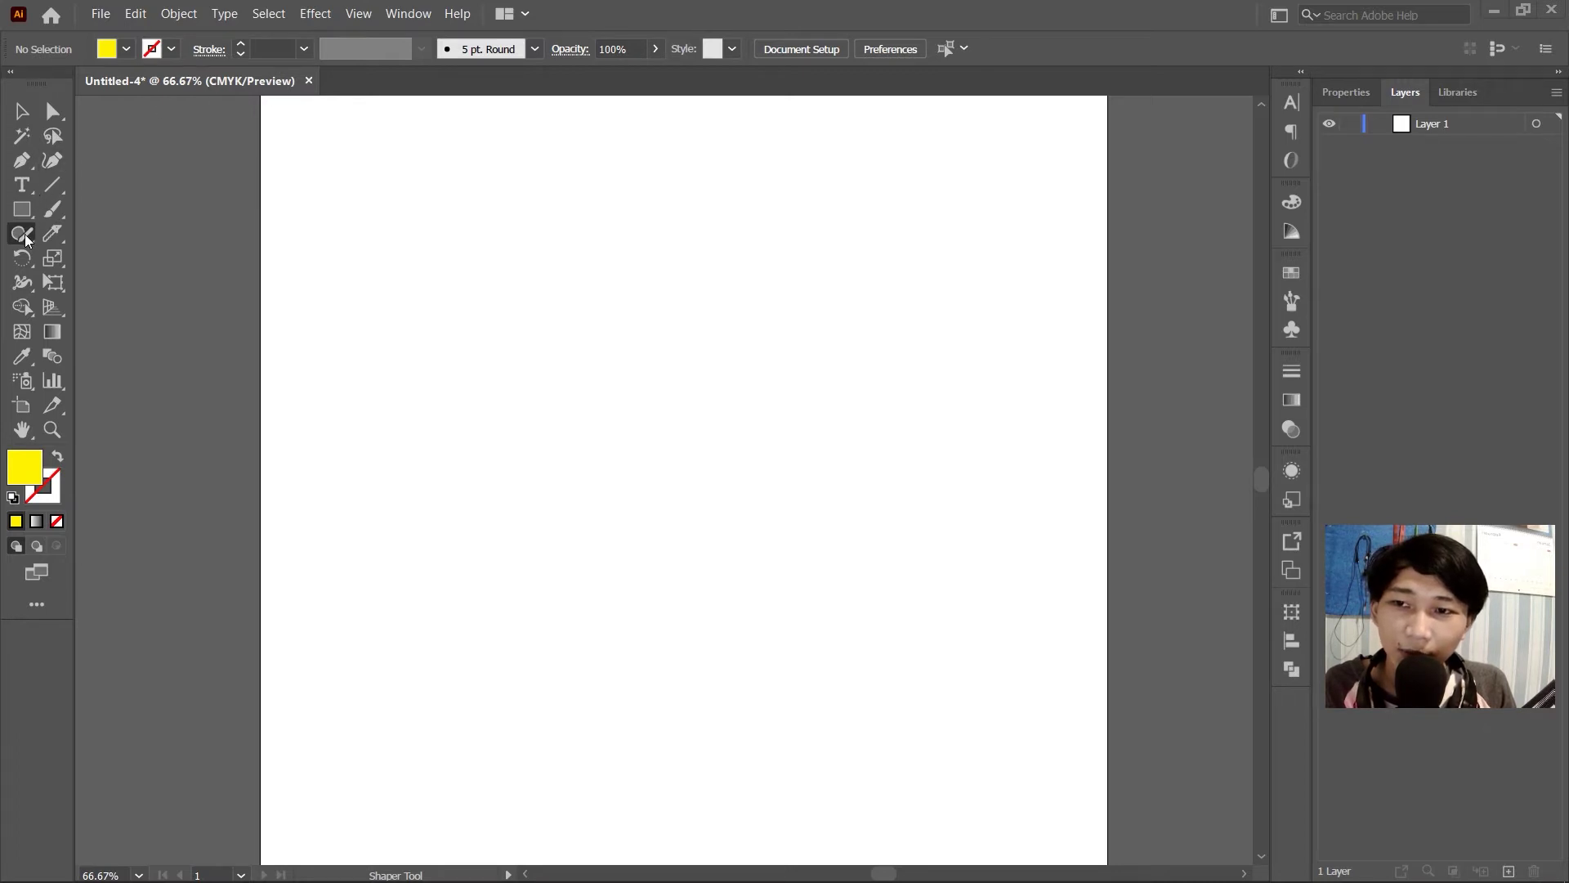
Switch to the Shaper Tool and sketch a tilted ellipse in the upper left.
{"action": "left_click_drag", "start_coordinate": [25, 238], "coordinate": [119, 274]}
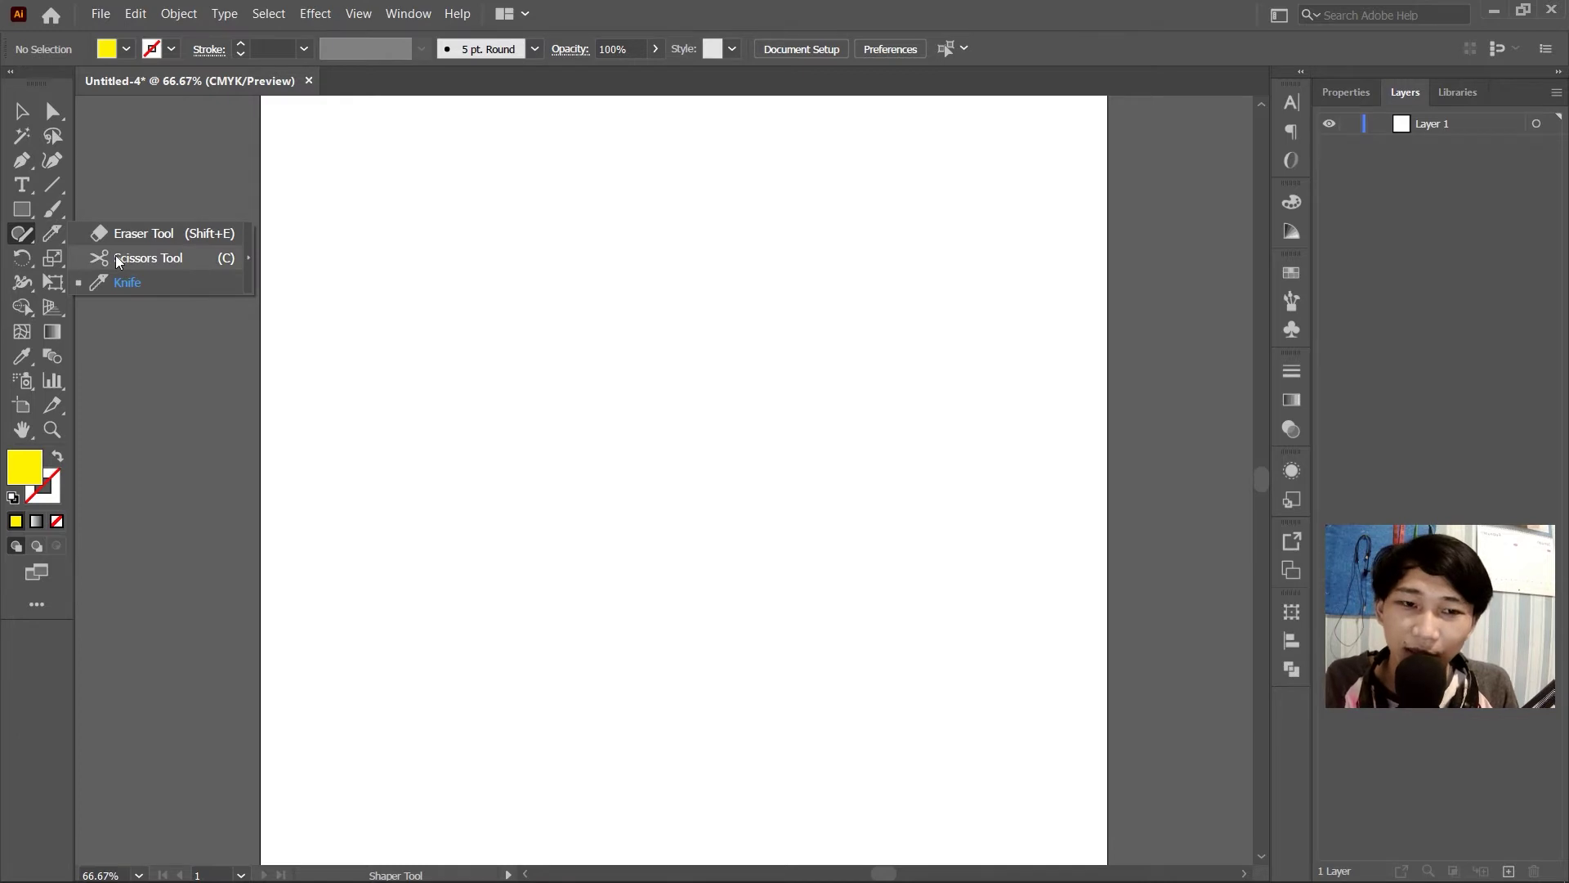
{"action": "left_click", "coordinate": [23, 235]}
{"action": "left_click_drag", "start_coordinate": [22, 237], "coordinate": [96, 242]}
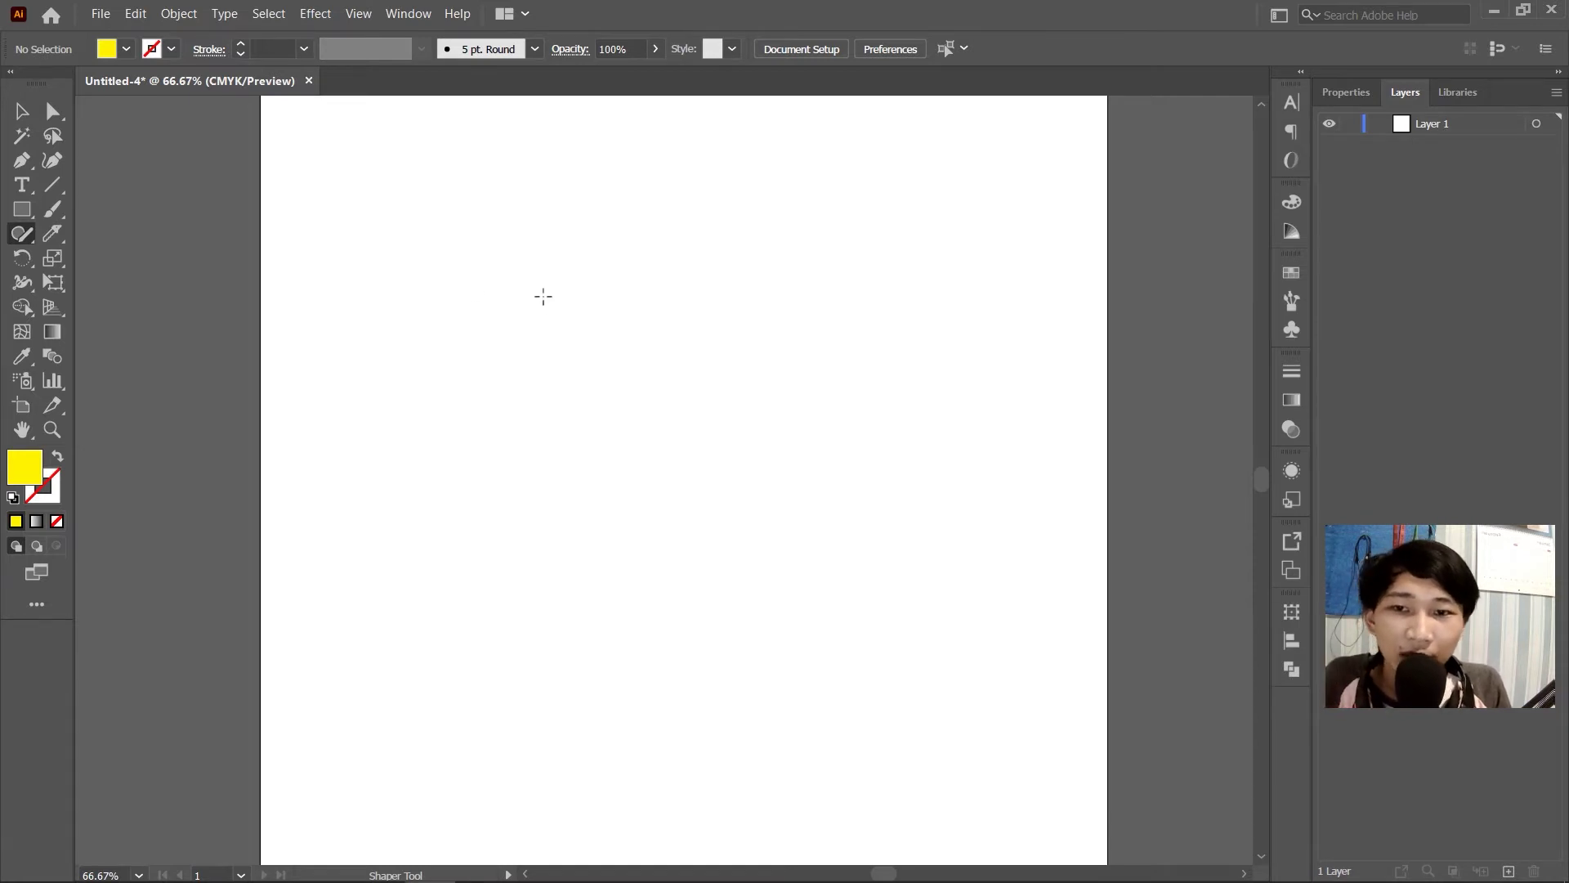
{"action": "mouse_move", "coordinate": [544, 295]}
{"action": "left_mouse_down"}
{"action": "mouse_move", "coordinate": [630, 332]}
{"action": "mouse_move", "coordinate": [631, 318]}
{"action": "left_mouse_up"}
Sketch two more tilted ellipses and a circle, scribbling away an unwanted extra circle.
{"action": "left_click_drag", "start_coordinate": [760, 240], "coordinate": [829, 270]}
{"action": "left_click_drag", "start_coordinate": [915, 245], "coordinate": [817, 245]}
{"action": "left_click_drag", "start_coordinate": [931, 179], "coordinate": [957, 261]}
{"action": "left_click_drag", "start_coordinate": [1006, 337], "coordinate": [880, 379]}
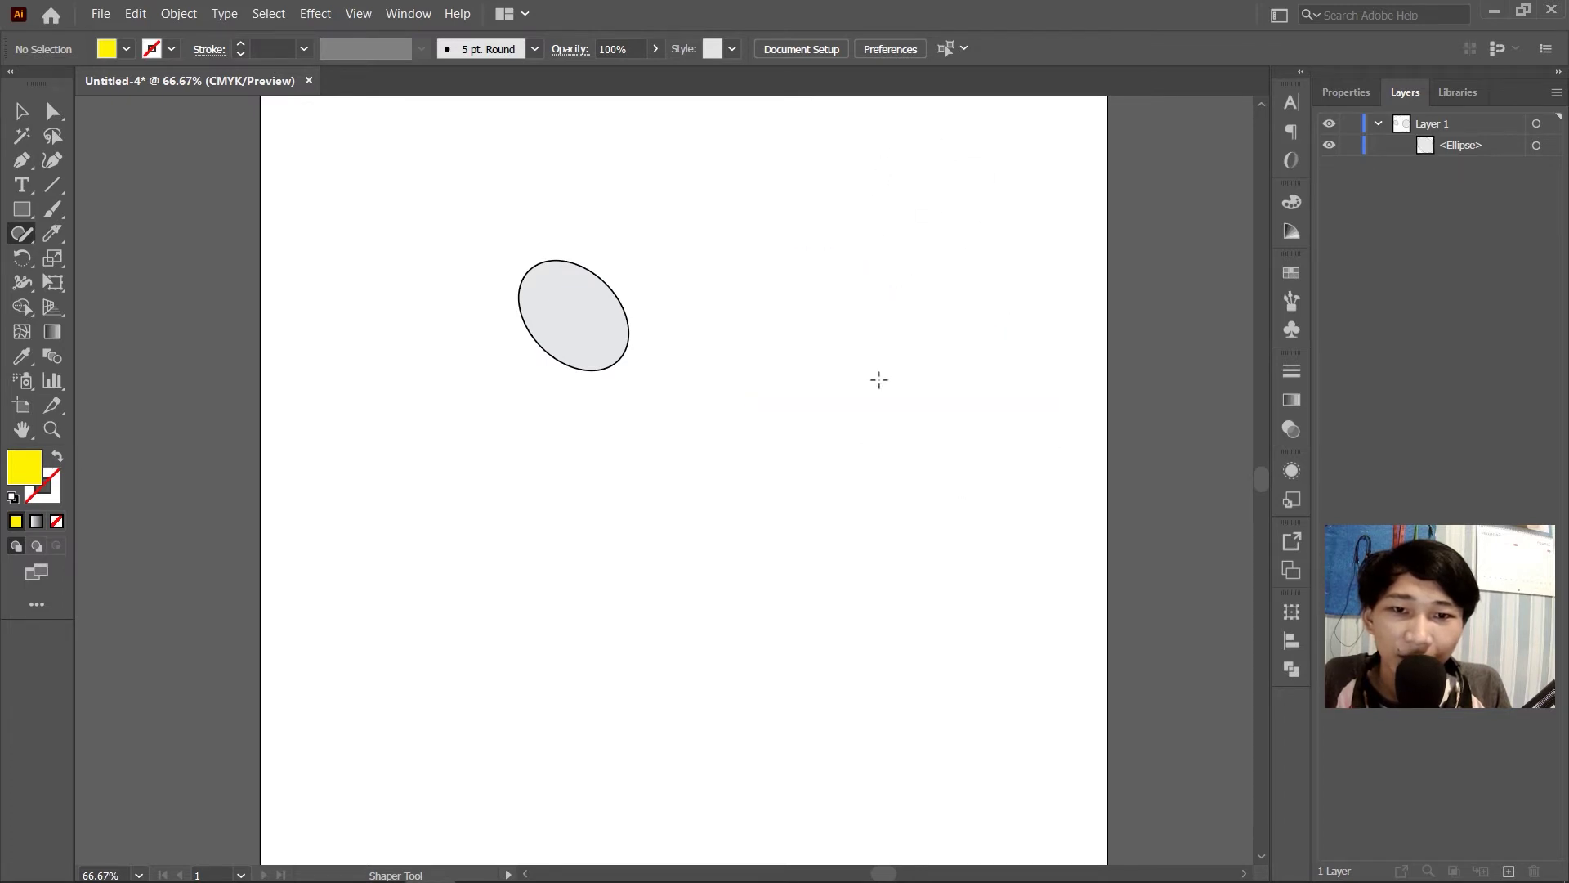
{"action": "left_click_drag", "start_coordinate": [732, 405], "coordinate": [700, 430]}
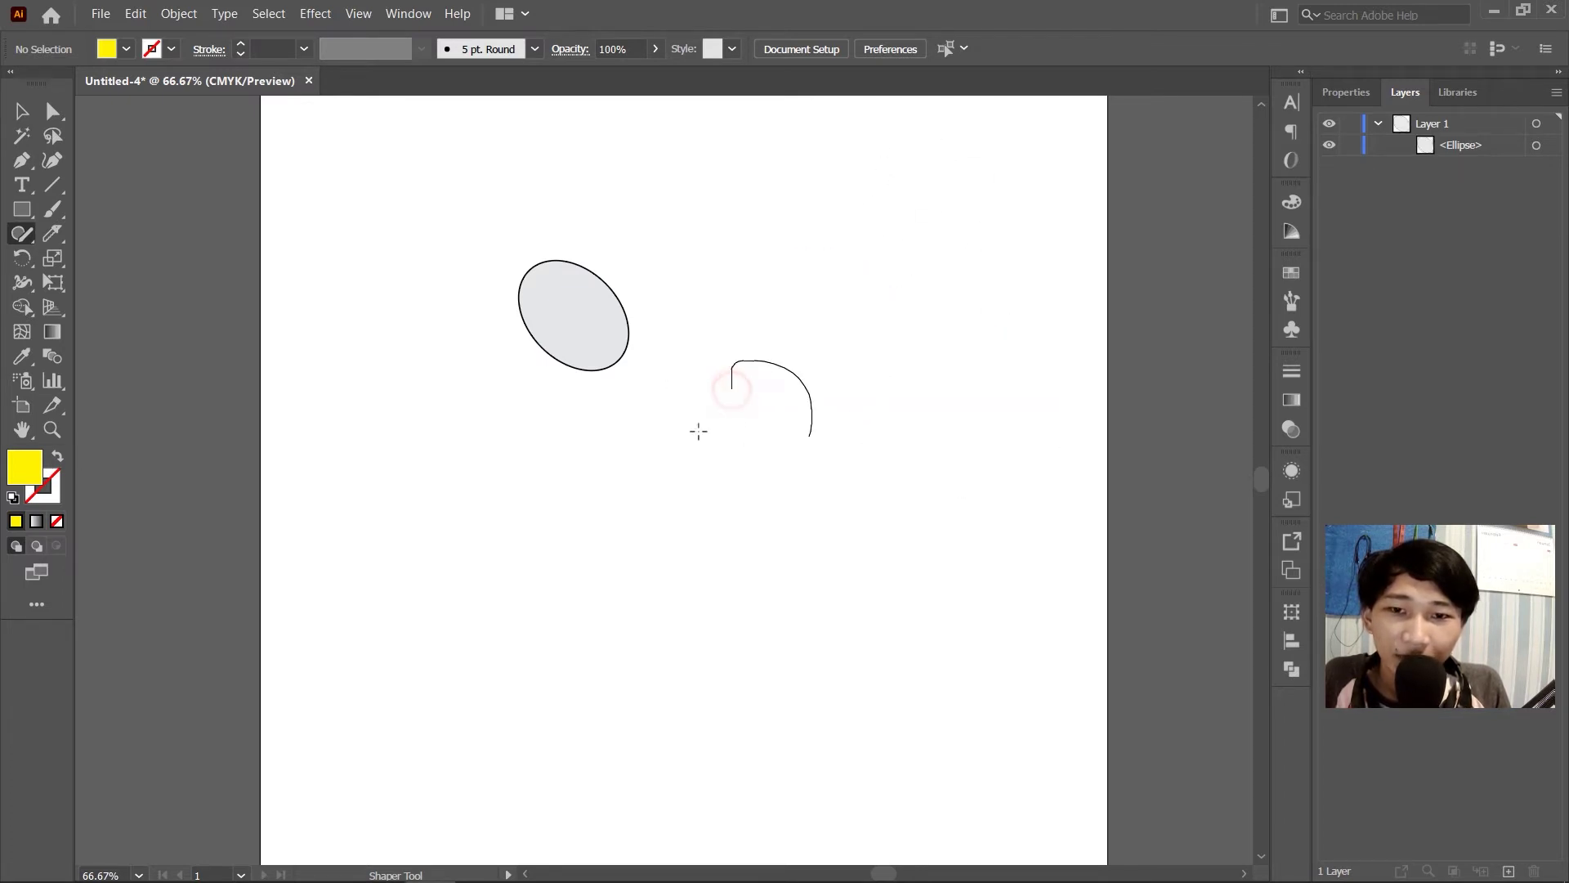
{"action": "left_click_drag", "start_coordinate": [518, 493], "coordinate": [580, 536]}
{"action": "left_click_drag", "start_coordinate": [480, 448], "coordinate": [495, 478]}
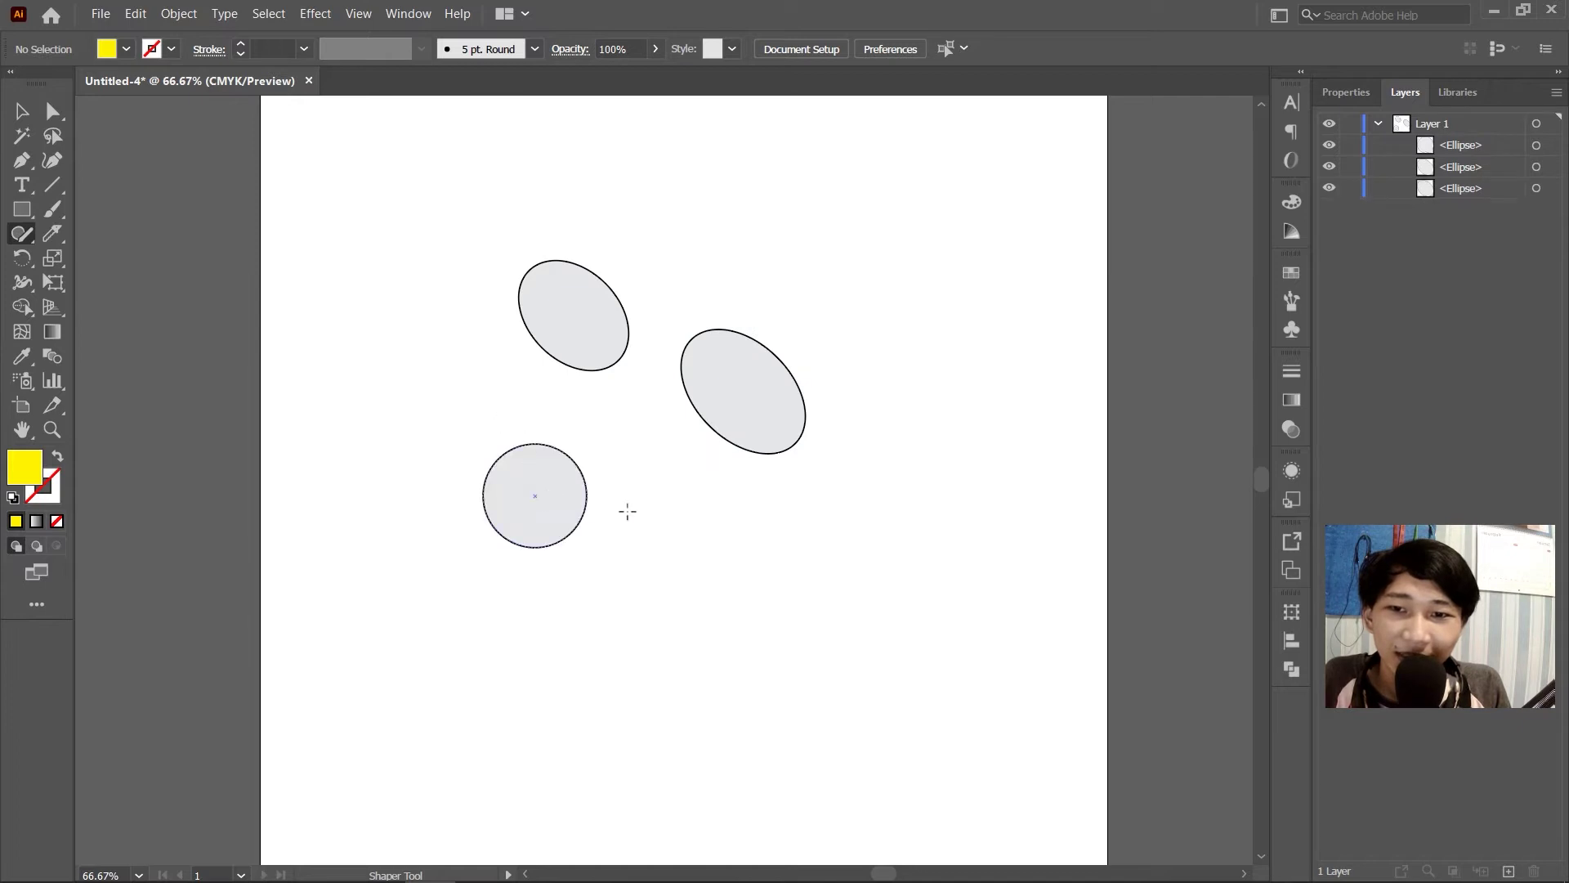
Sketch rectangles in the upper right, on the right side and near the lower right.
{"action": "left_click_drag", "start_coordinate": [943, 194], "coordinate": [841, 262]}
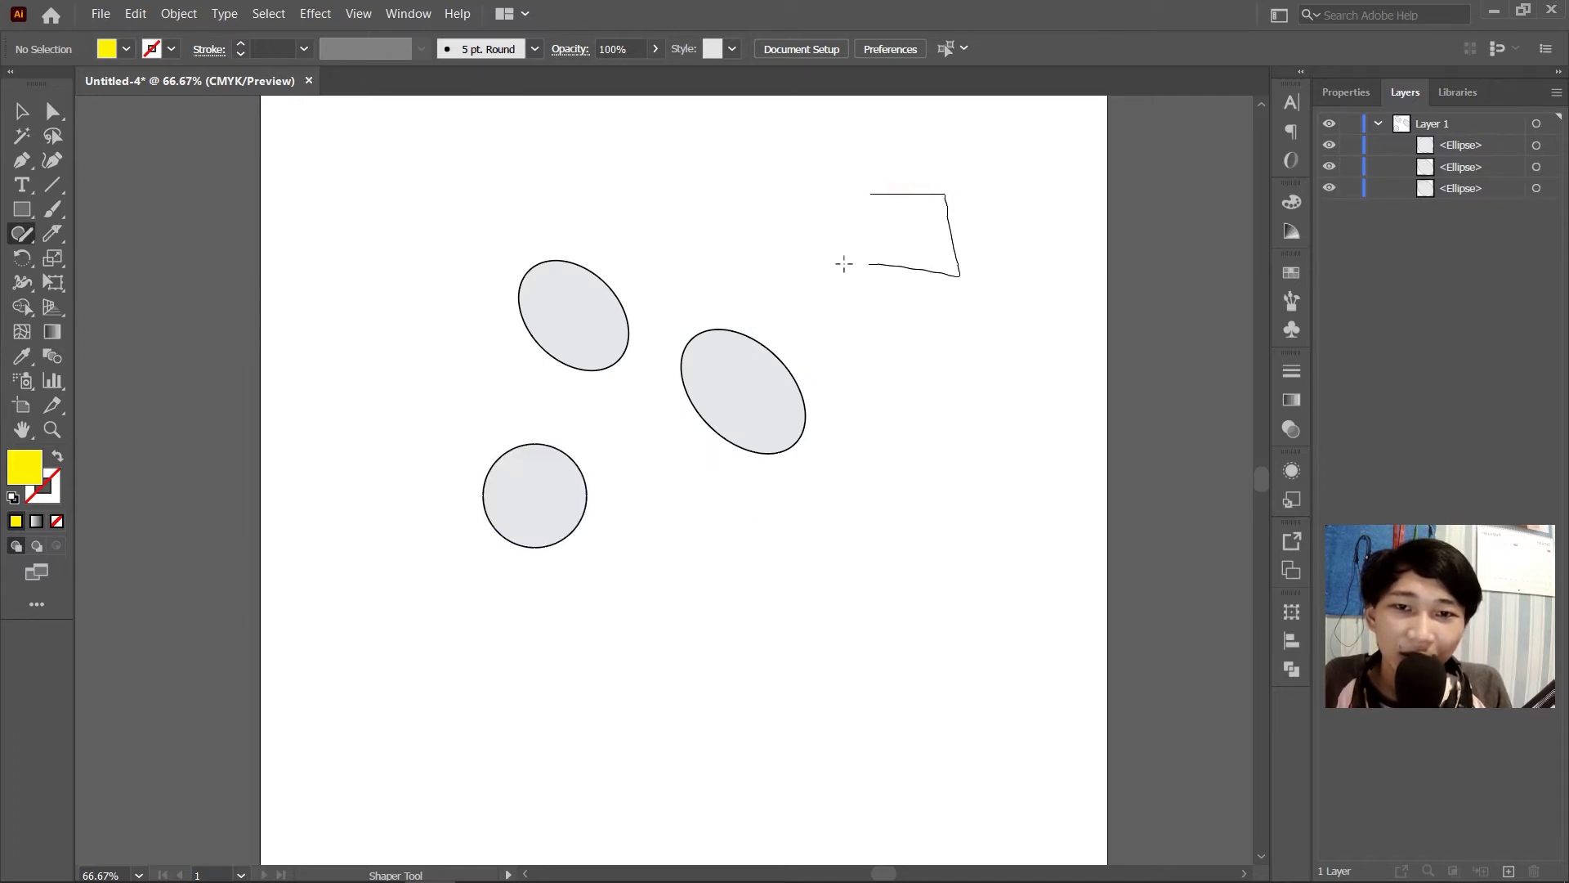
{"action": "mouse_move", "coordinate": [974, 404]}
{"action": "left_mouse_down"}
{"action": "mouse_move", "coordinate": [1058, 443]}
{"action": "mouse_move", "coordinate": [972, 445]}
{"action": "left_mouse_up"}
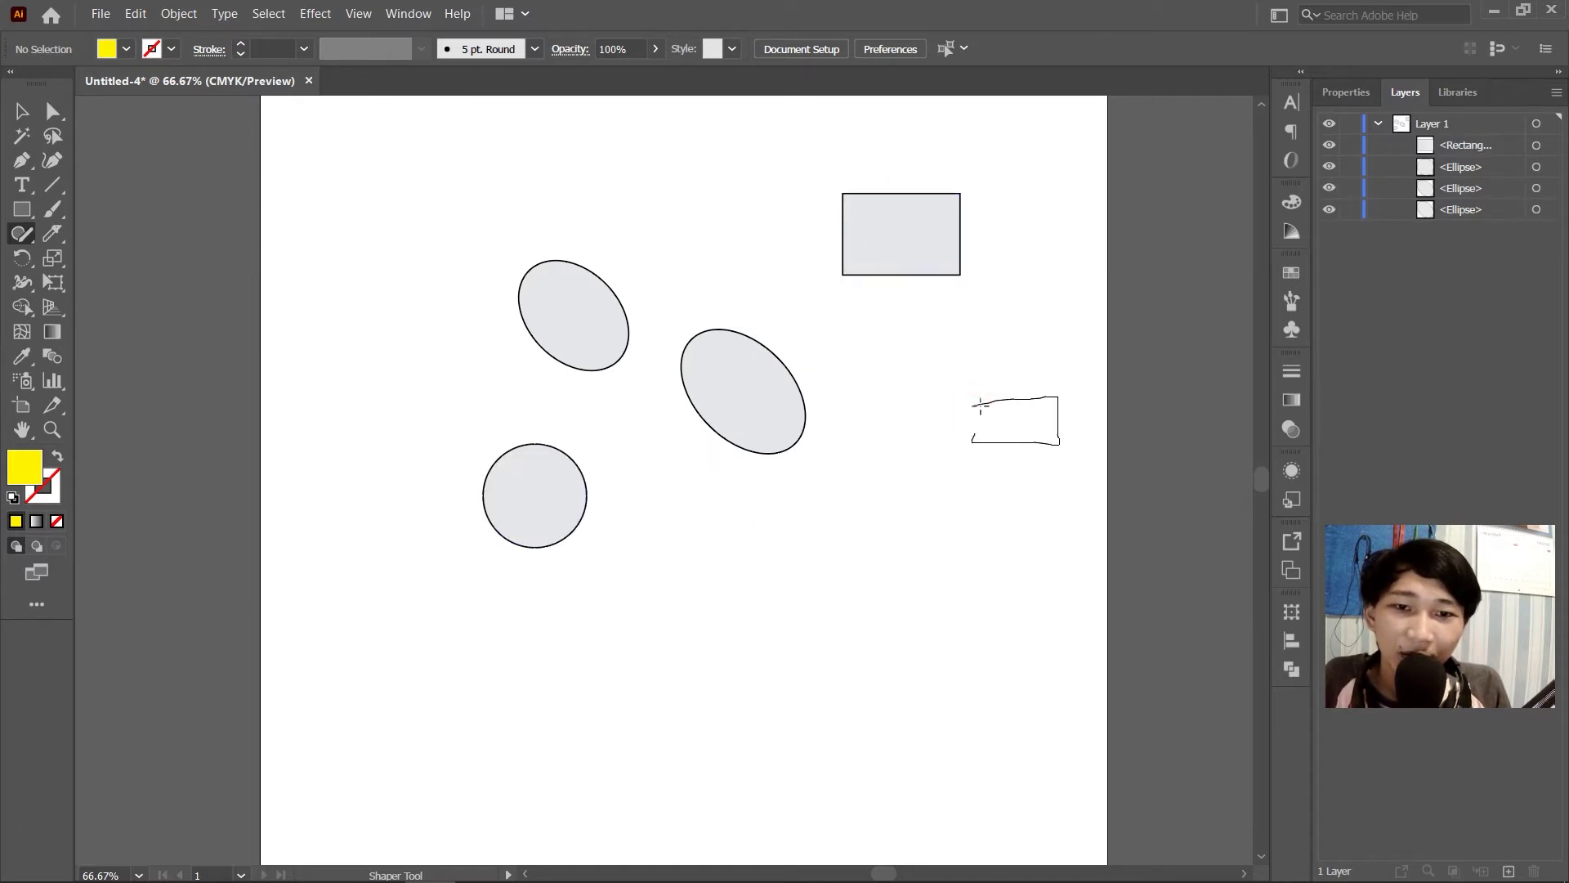
{"action": "mouse_move", "coordinate": [975, 557]}
{"action": "left_mouse_down"}
{"action": "mouse_move", "coordinate": [986, 606]}
{"action": "mouse_move", "coordinate": [977, 556]}
{"action": "left_mouse_up"}
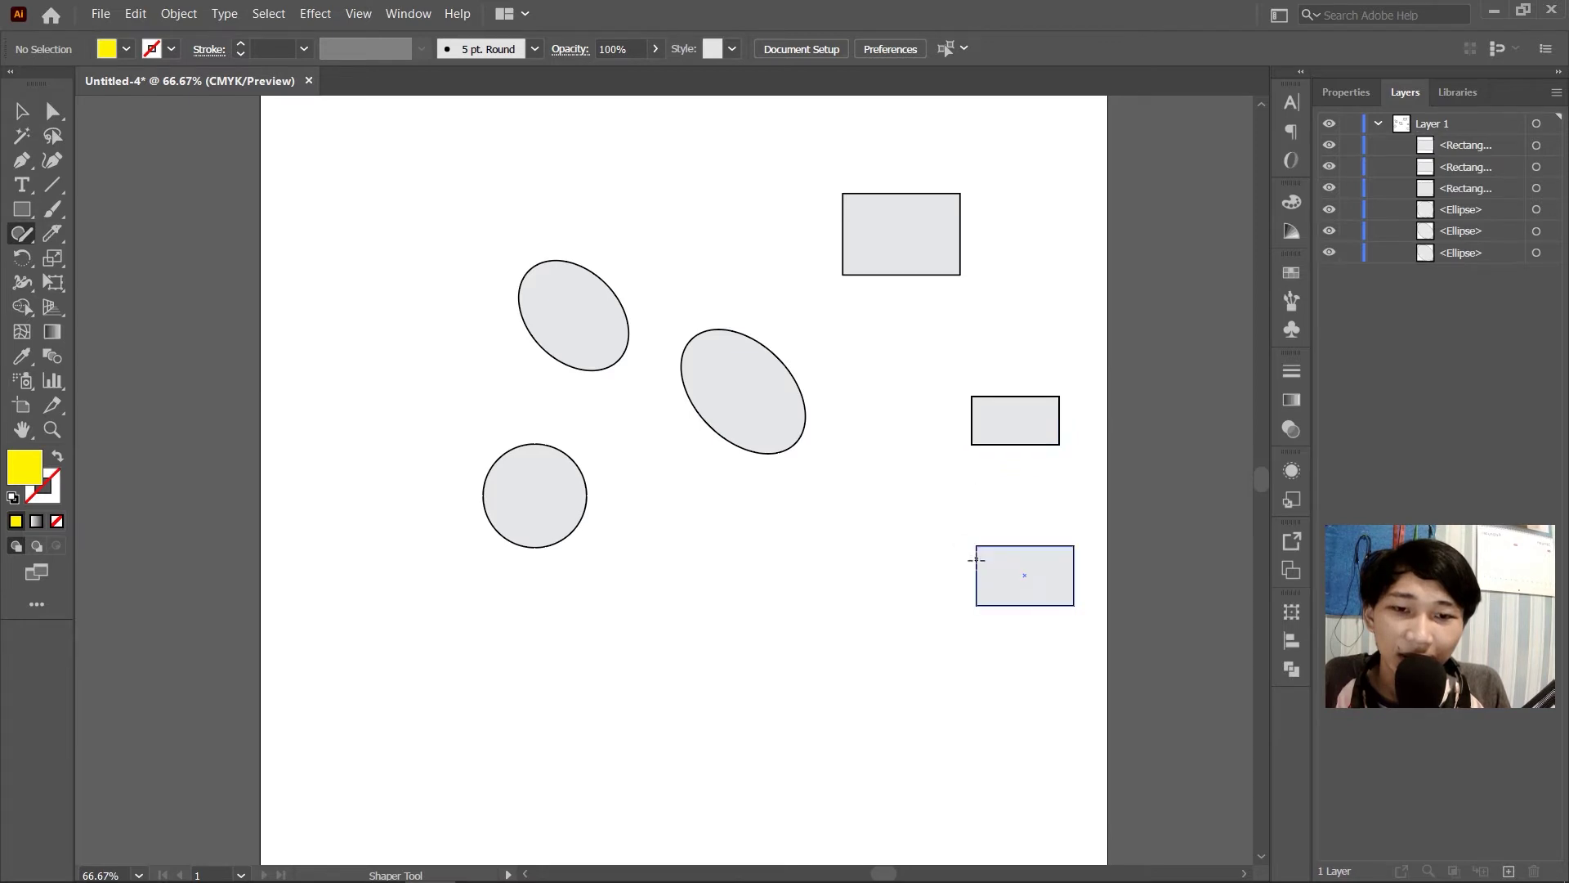
{"action": "mouse_move", "coordinate": [787, 492]}
{"action": "left_mouse_down"}
{"action": "mouse_move", "coordinate": [816, 615]}
{"action": "mouse_move", "coordinate": [788, 495]}
{"action": "left_mouse_up"}
Sketch a diamond right of centre, a small hexagon bottom right and a large hexagon bottom left.
{"action": "mouse_move", "coordinate": [881, 458]}
{"action": "left_mouse_down"}
{"action": "mouse_move", "coordinate": [912, 493]}
{"action": "mouse_move", "coordinate": [882, 459]}
{"action": "left_mouse_up"}
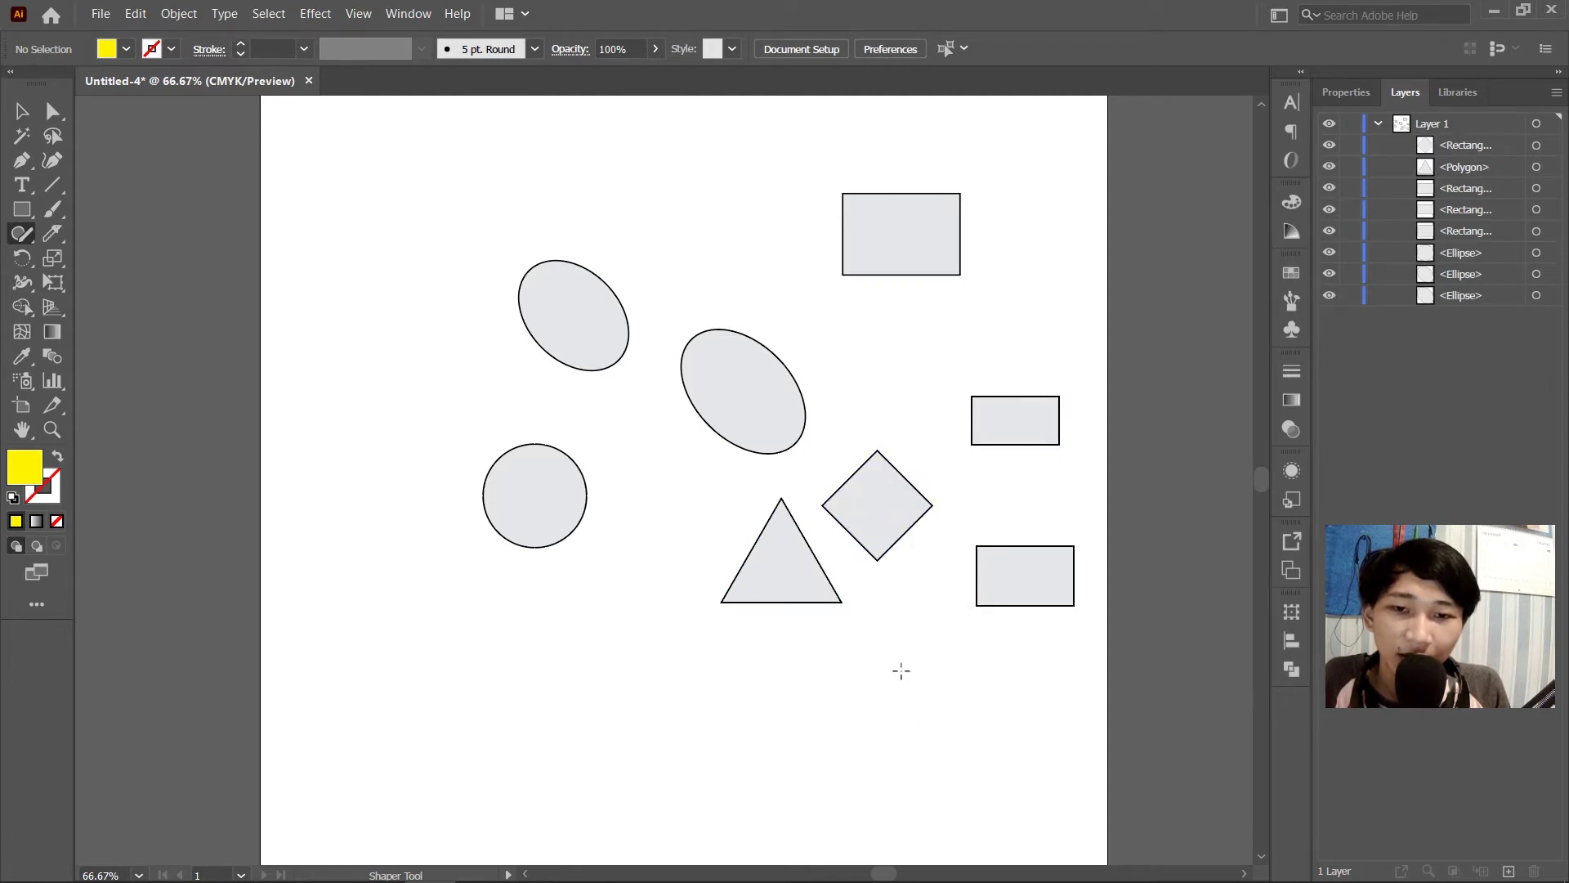
{"action": "mouse_move", "coordinate": [902, 671]}
{"action": "left_mouse_down"}
{"action": "mouse_move", "coordinate": [858, 731]}
{"action": "mouse_move", "coordinate": [859, 776]}
{"action": "mouse_move", "coordinate": [967, 770]}
{"action": "mouse_move", "coordinate": [951, 710]}
{"action": "mouse_move", "coordinate": [907, 680]}
{"action": "left_mouse_up"}
{"action": "mouse_move", "coordinate": [583, 604]}
{"action": "left_mouse_down"}
{"action": "mouse_move", "coordinate": [501, 708]}
{"action": "mouse_move", "coordinate": [511, 778]}
{"action": "mouse_move", "coordinate": [655, 795]}
{"action": "mouse_move", "coordinate": [669, 693]}
{"action": "mouse_move", "coordinate": [583, 606]}
{"action": "left_mouse_up"}
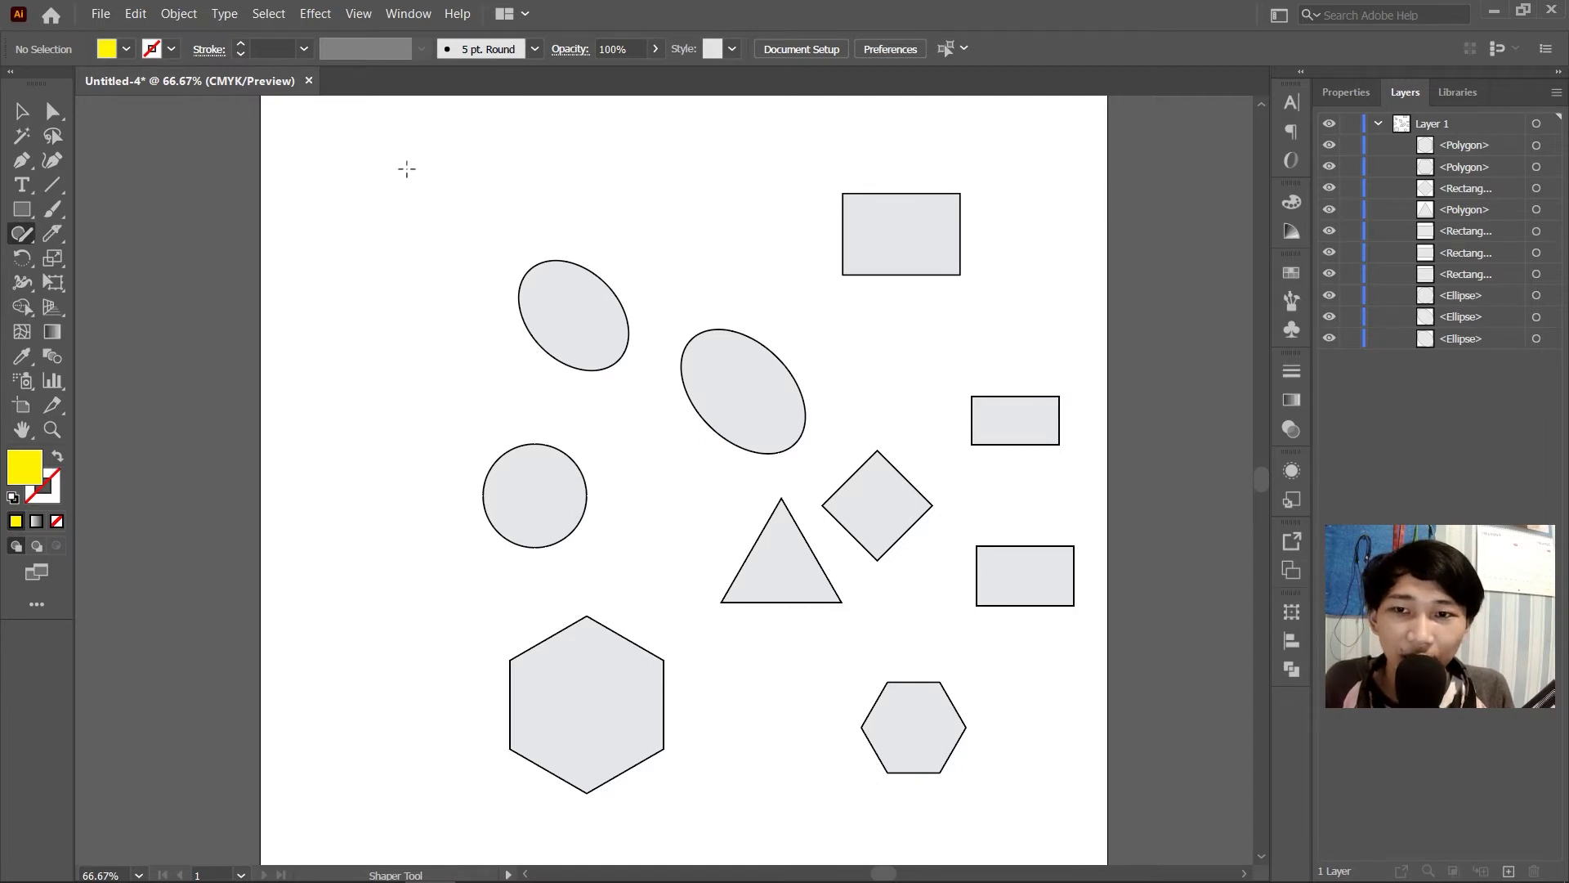
{"action": "left_click", "coordinate": [404, 162]}
Sketch a small ellipse top left and a narrow upright rectangle near the top.
{"action": "mouse_move", "coordinate": [405, 162]}
{"action": "left_mouse_down"}
{"action": "mouse_move", "coordinate": [400, 202]}
{"action": "mouse_move", "coordinate": [405, 161]}
{"action": "left_mouse_up"}
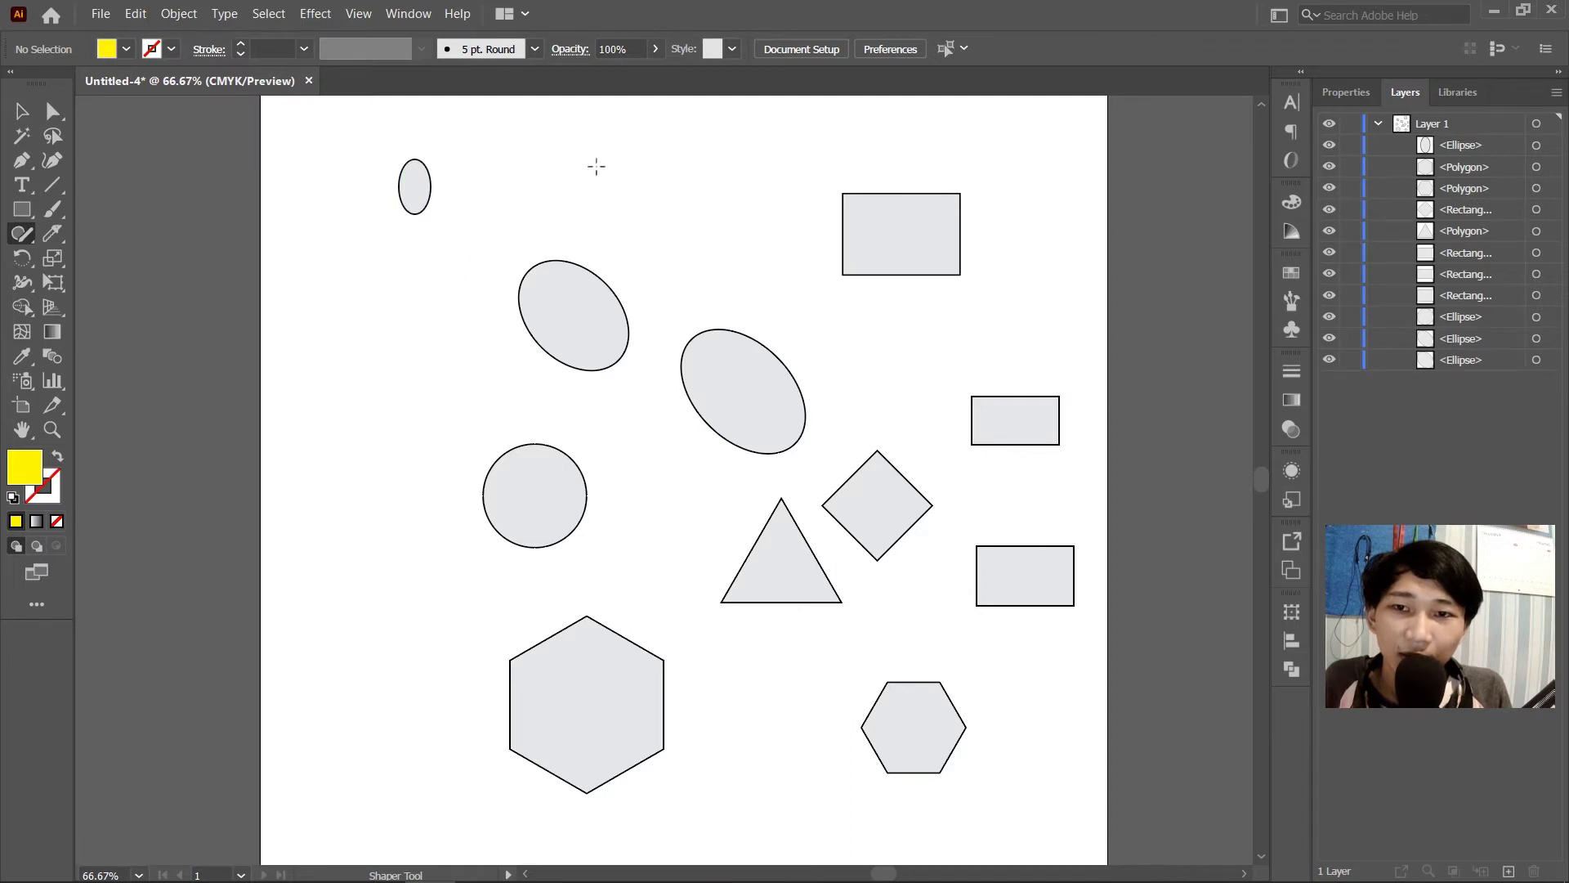
{"action": "left_click_drag", "start_coordinate": [673, 142], "coordinate": [682, 238]}
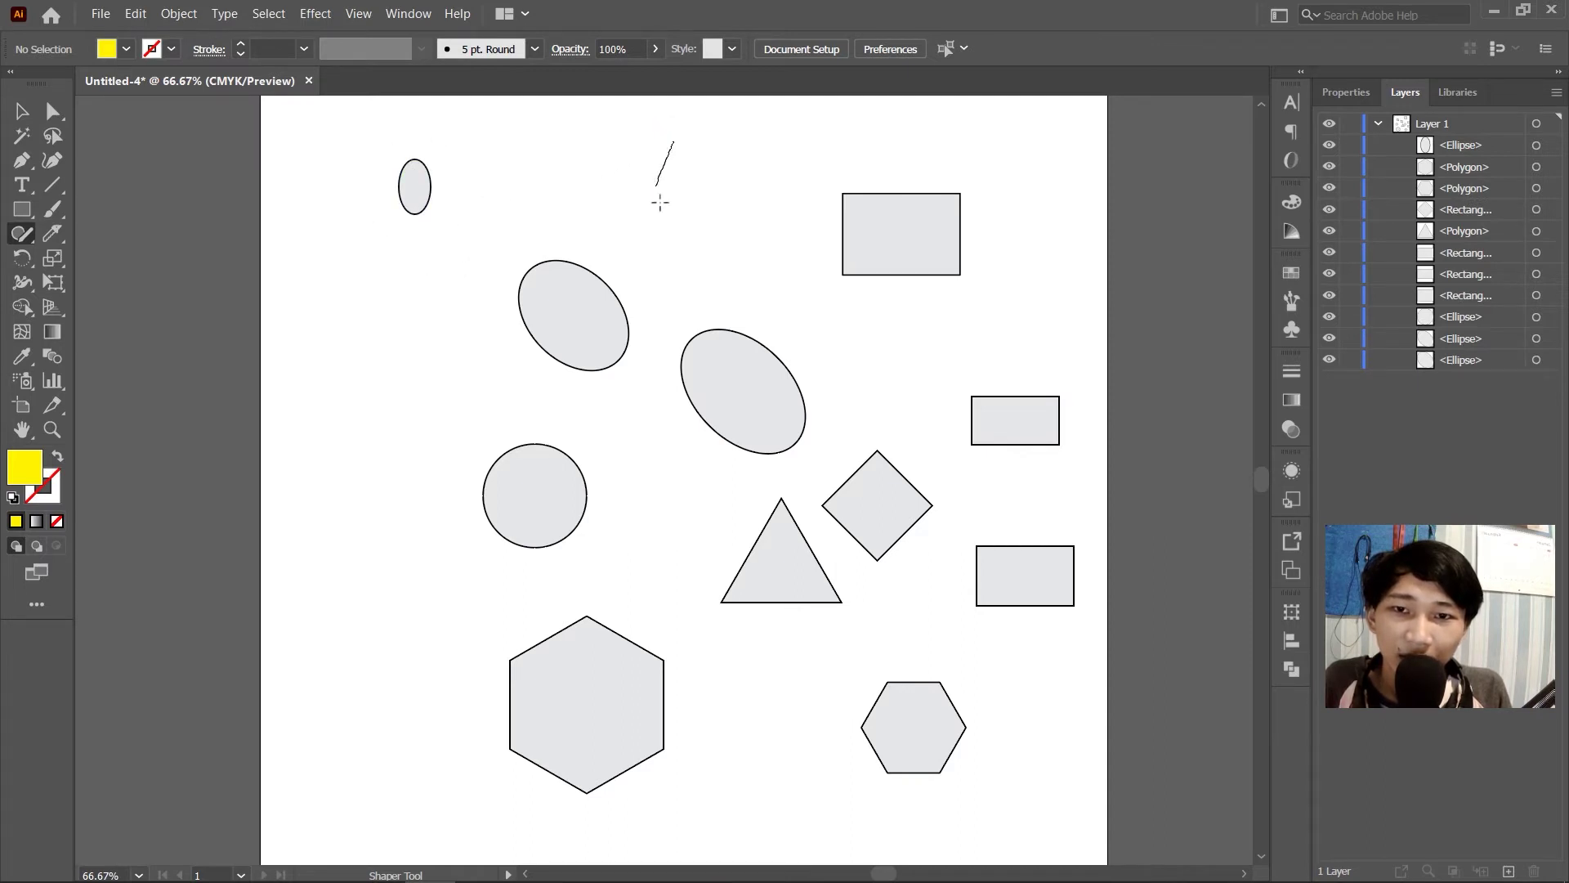
{"action": "left_click_drag", "start_coordinate": [697, 177], "coordinate": [671, 146]}
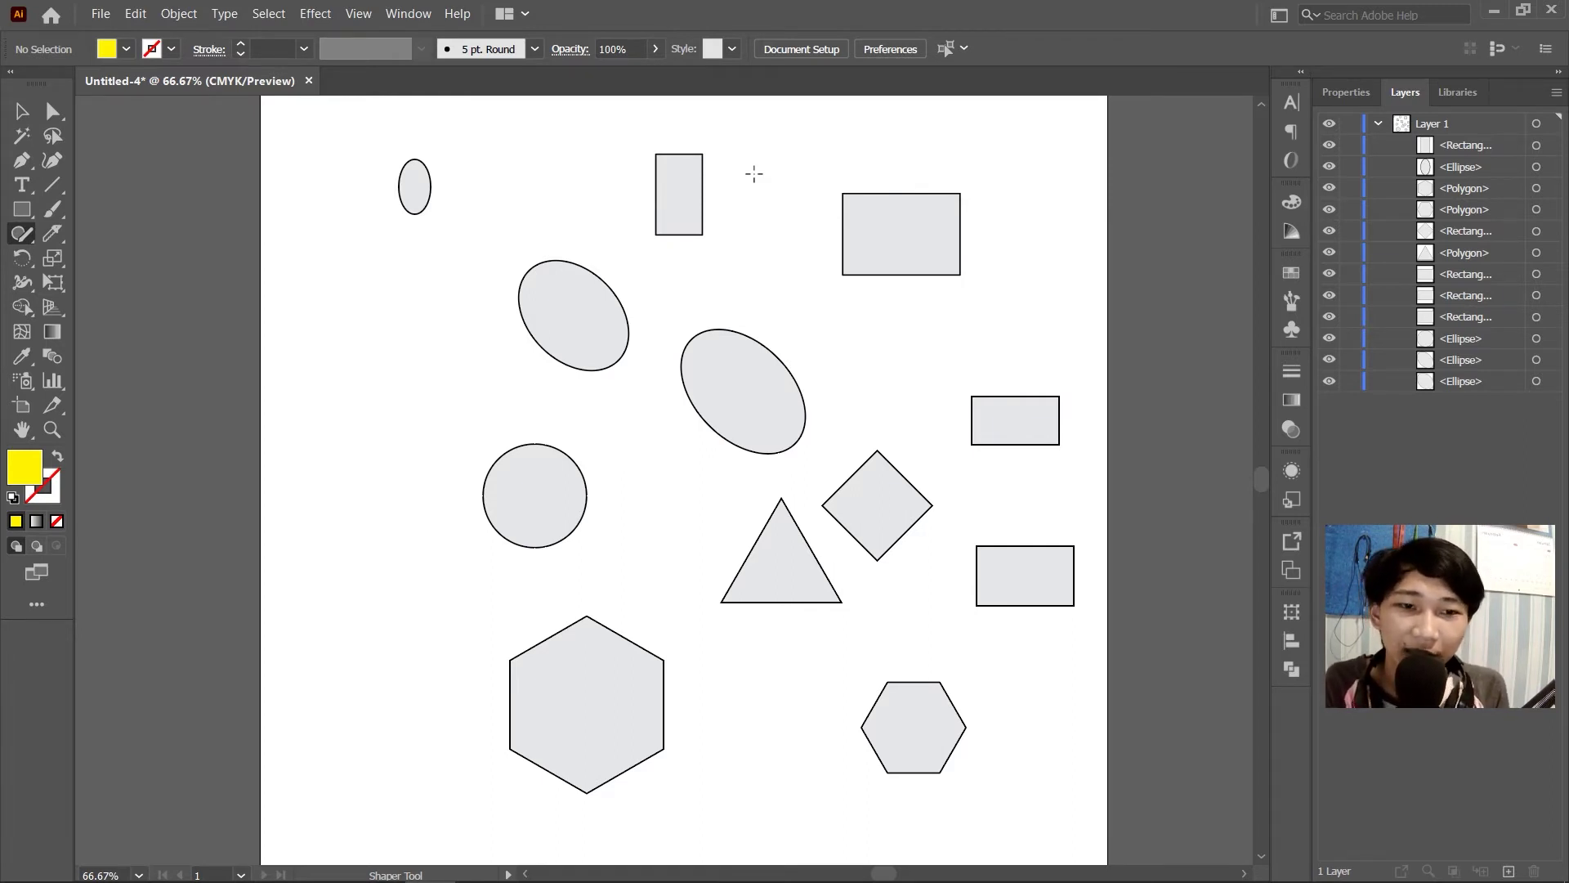
Sketch a large triangle near the top centre and another triangle on the left side.
{"action": "left_click_drag", "start_coordinate": [762, 157], "coordinate": [775, 152]}
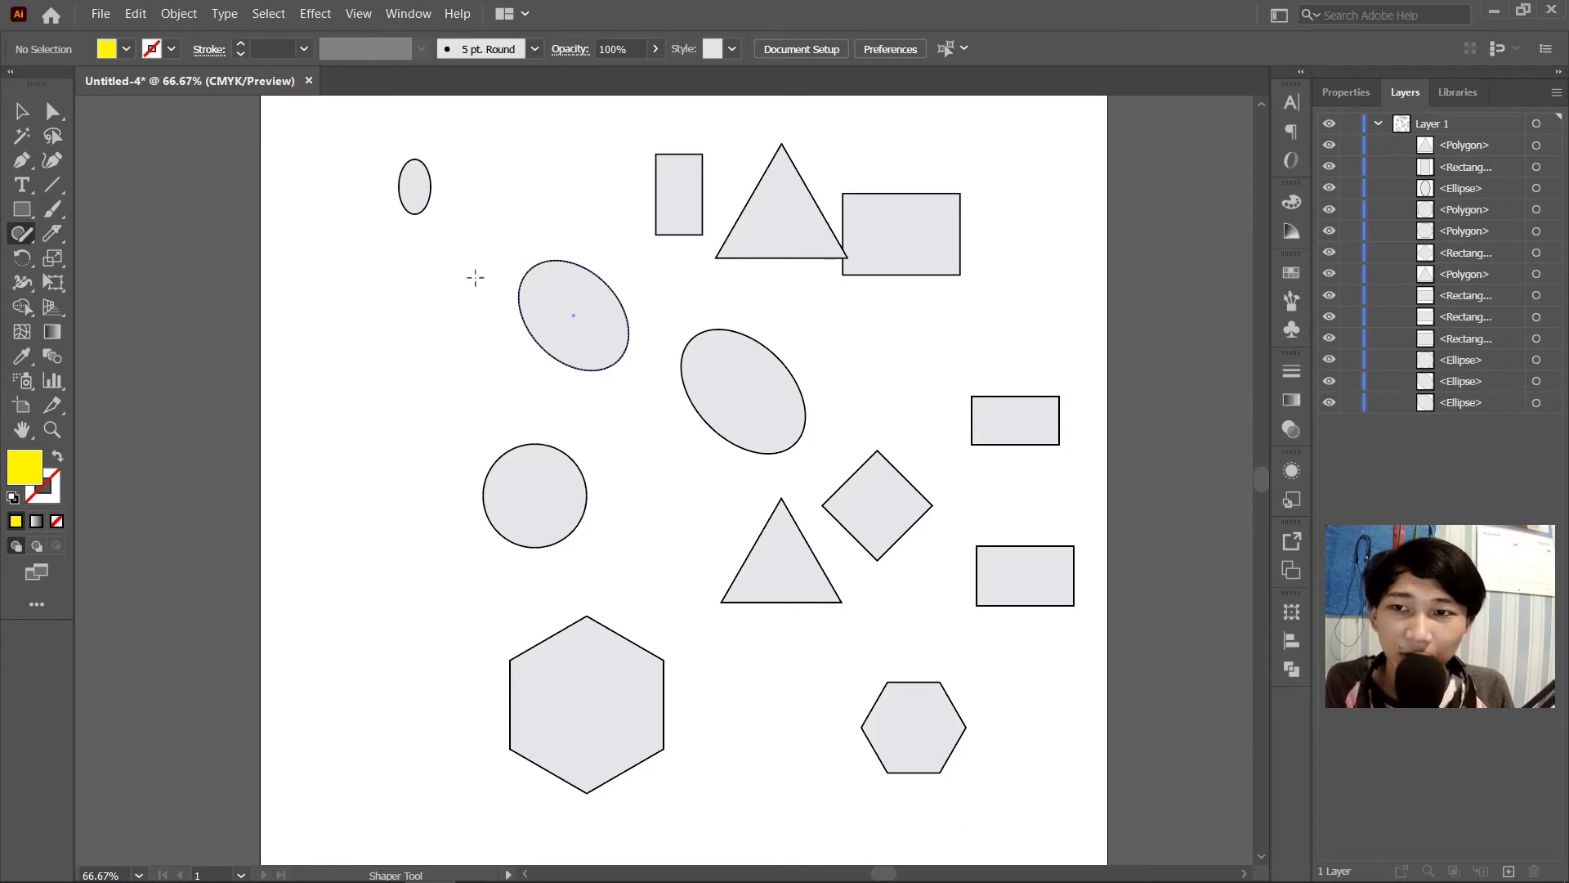
{"action": "mouse_move", "coordinate": [346, 438]}
{"action": "left_mouse_down"}
{"action": "mouse_move", "coordinate": [378, 345]}
{"action": "mouse_move", "coordinate": [438, 438]}
{"action": "mouse_move", "coordinate": [430, 480]}
{"action": "left_mouse_up"}
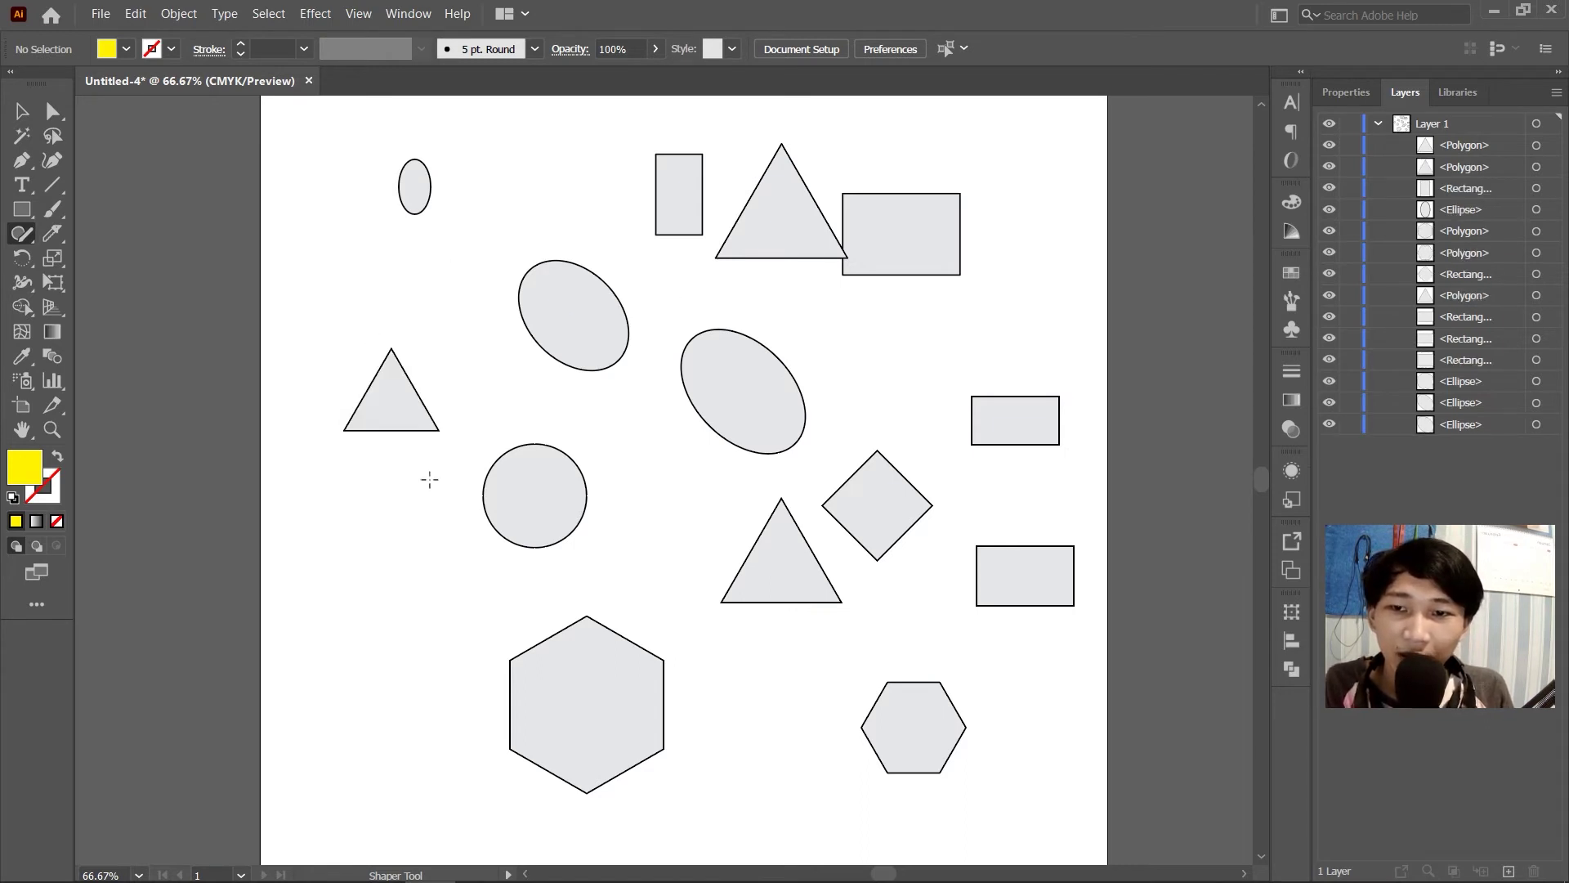
{"action": "mouse_move", "coordinate": [403, 547]}
{"action": "left_mouse_down"}
{"action": "mouse_move", "coordinate": [378, 577]}
{"action": "mouse_move", "coordinate": [428, 576]}
{"action": "left_mouse_up"}
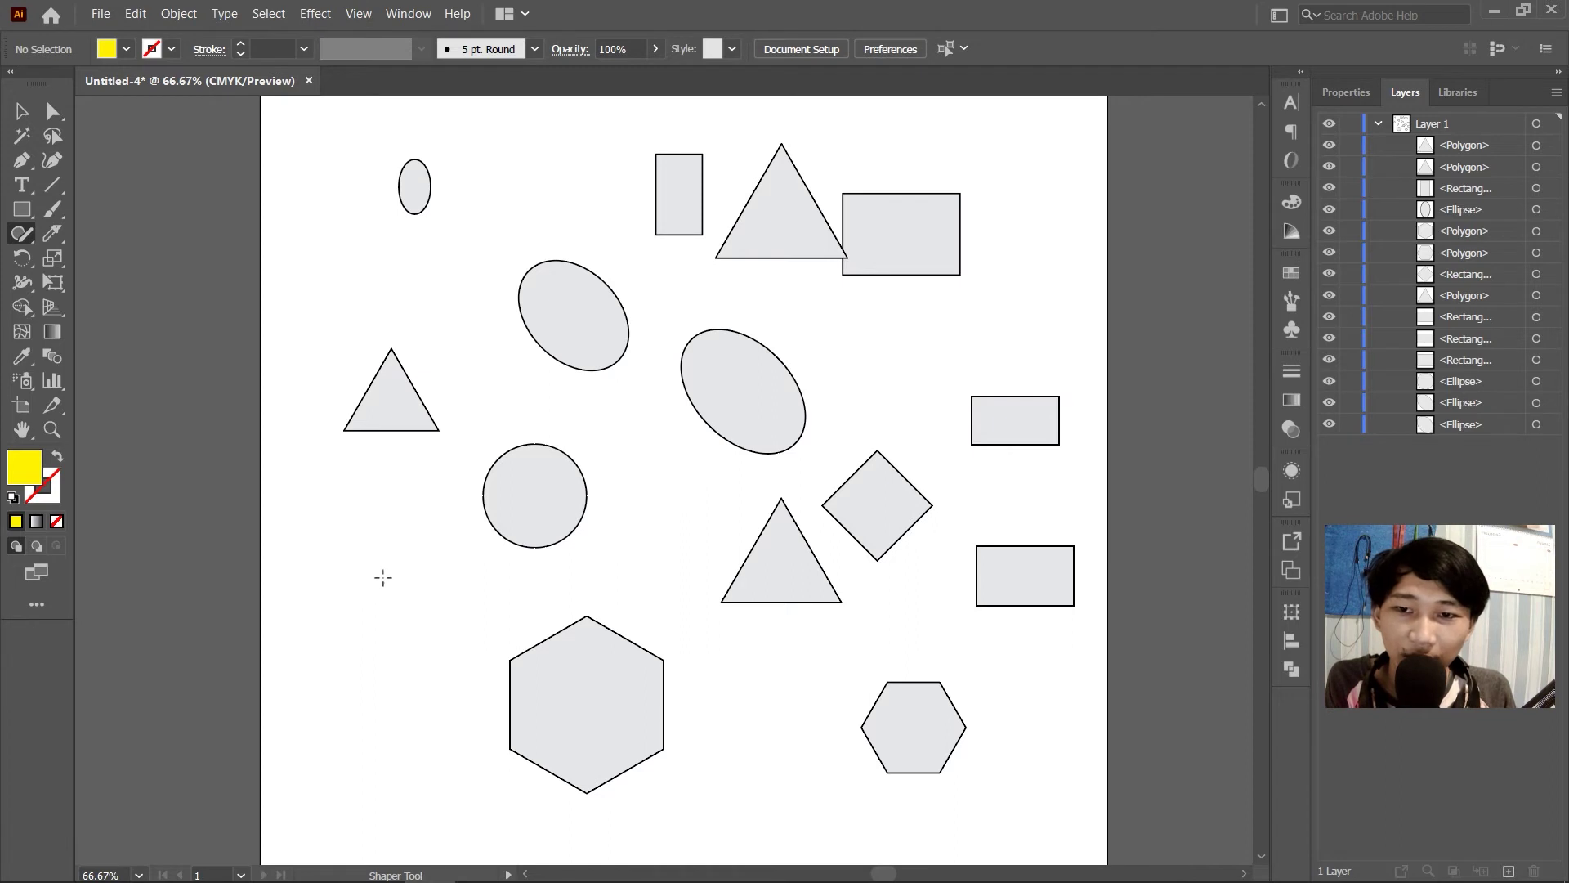
Sketch circles lower left and right of centre, plus narrow, tilted and top-right upright ellipses.
{"action": "mouse_move", "coordinate": [425, 495]}
{"action": "left_mouse_down"}
{"action": "mouse_move", "coordinate": [403, 576]}
{"action": "mouse_move", "coordinate": [395, 514]}
{"action": "left_mouse_up"}
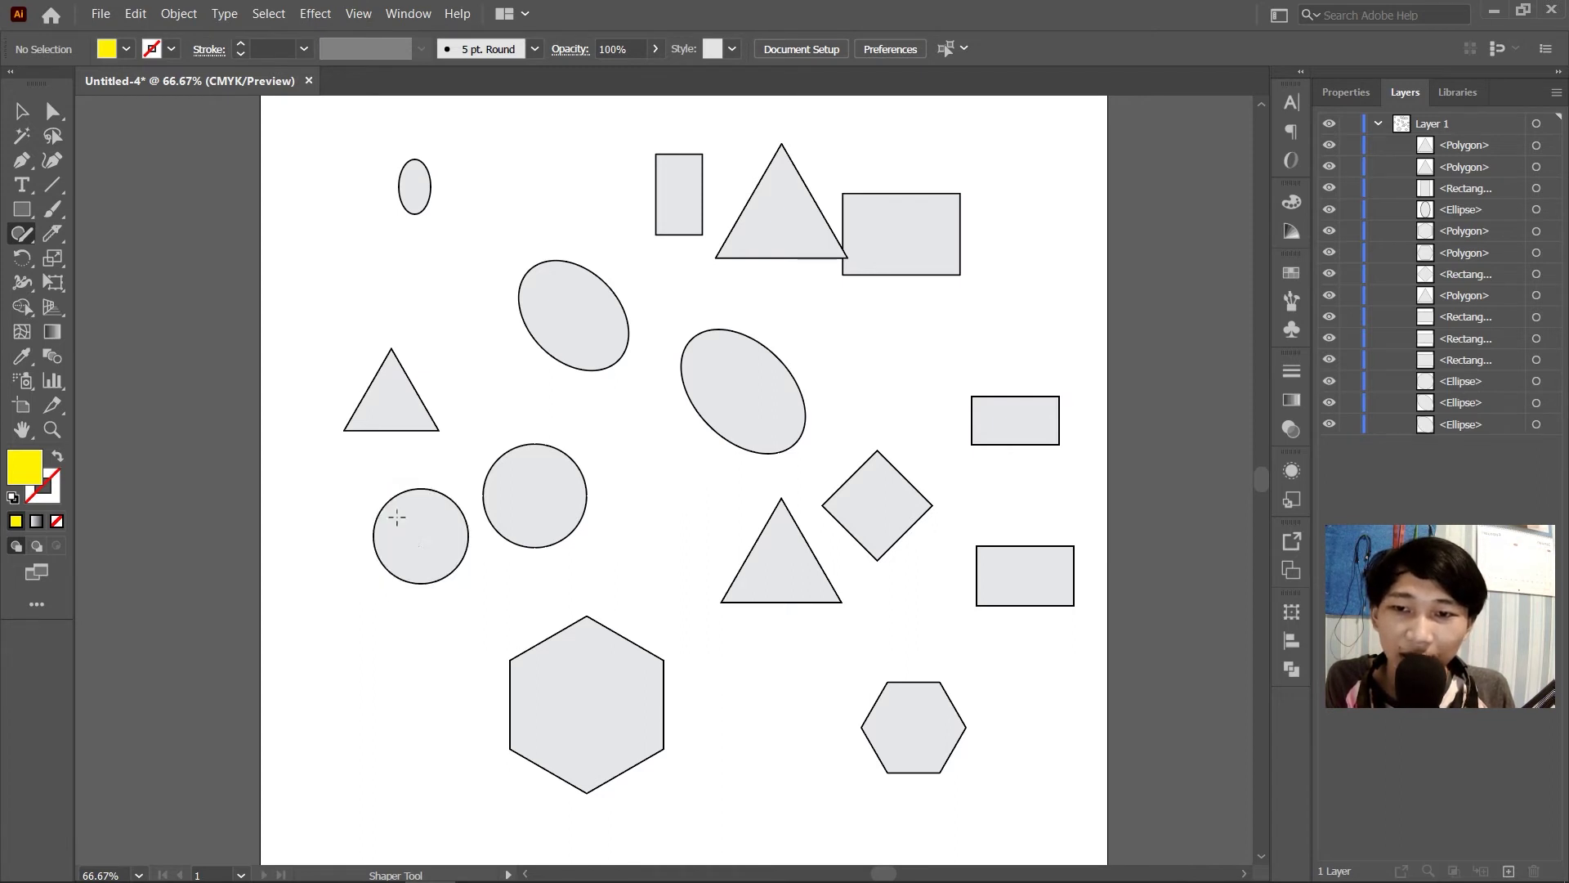
{"action": "mouse_move", "coordinate": [642, 454]}
{"action": "left_mouse_down"}
{"action": "mouse_move", "coordinate": [613, 539]}
{"action": "mouse_move", "coordinate": [657, 512]}
{"action": "left_mouse_up"}
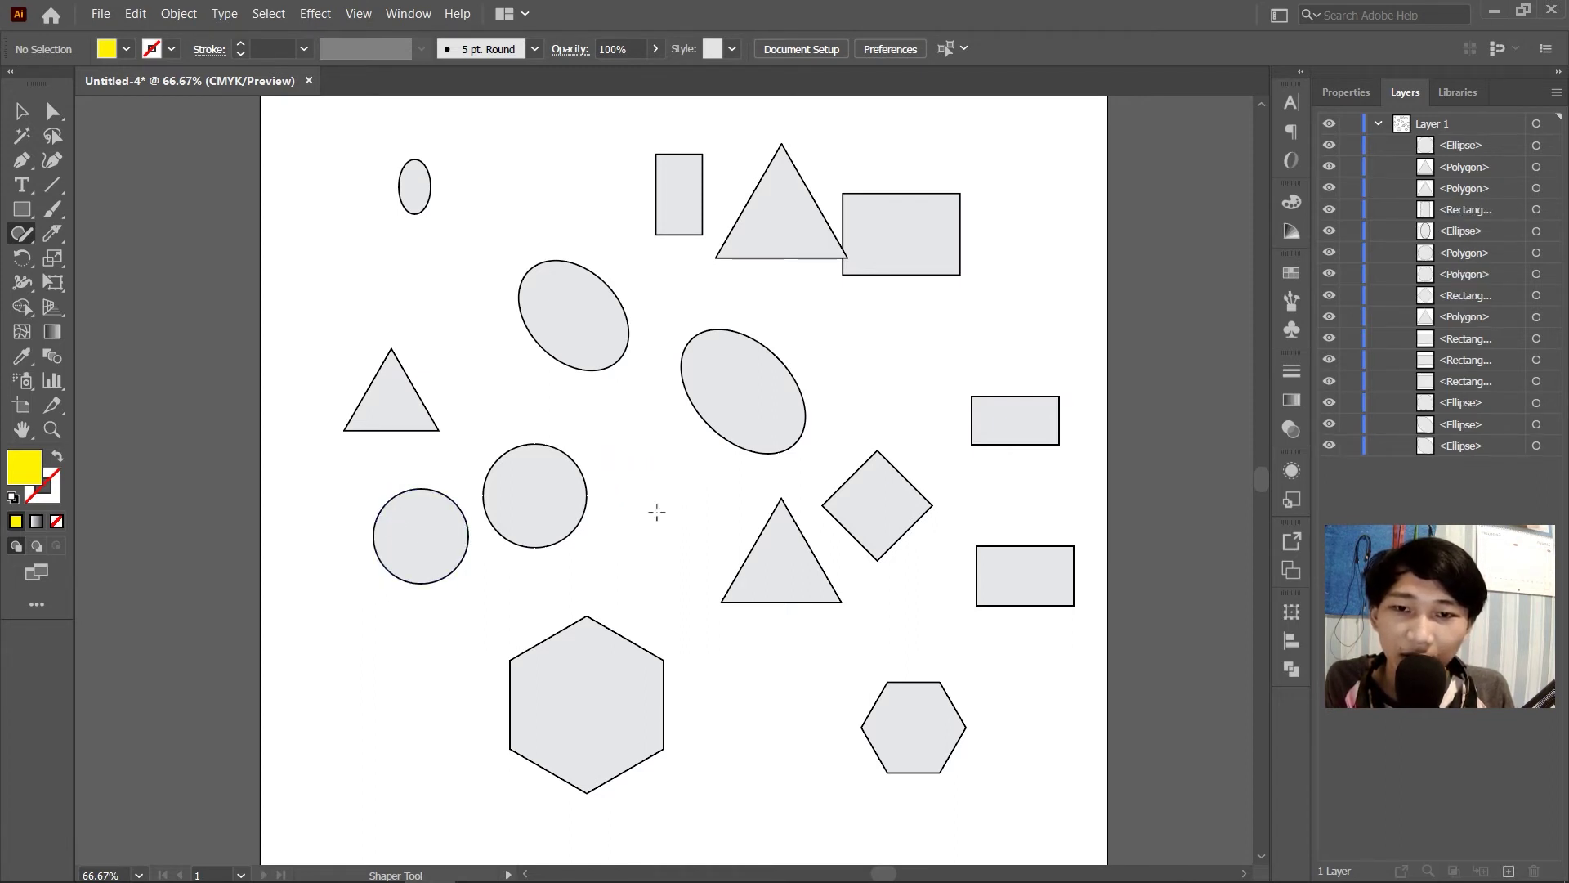
{"action": "mouse_move", "coordinate": [681, 447]}
{"action": "left_mouse_down"}
{"action": "mouse_move", "coordinate": [701, 518]}
{"action": "mouse_move", "coordinate": [682, 449]}
{"action": "left_mouse_up"}
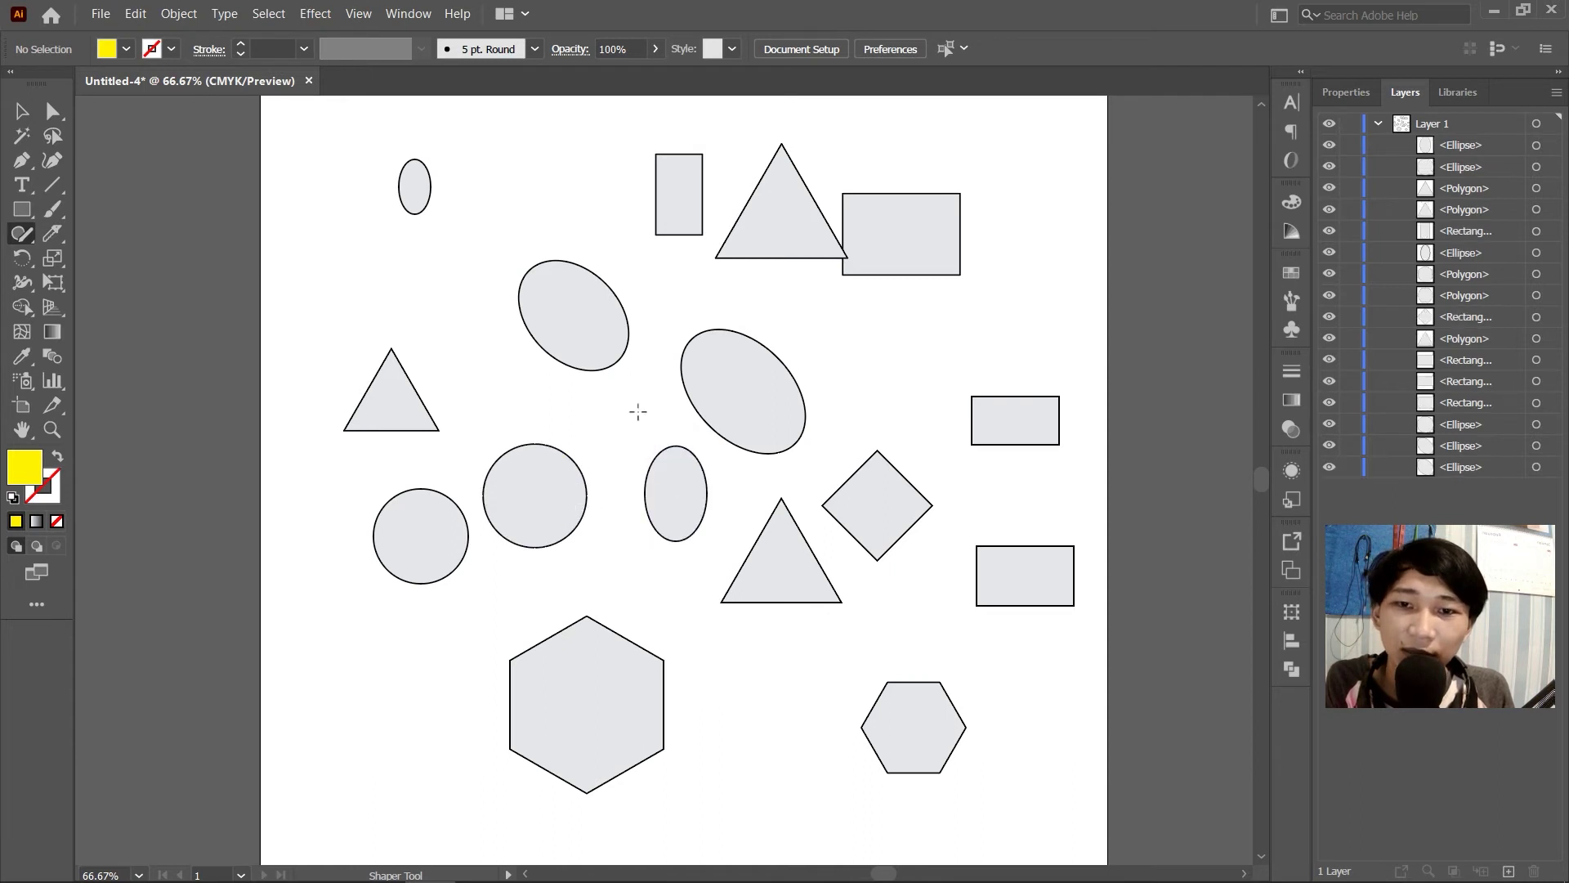
{"action": "left_click_drag", "start_coordinate": [886, 318], "coordinate": [904, 413]}
{"action": "left_click_drag", "start_coordinate": [1032, 273], "coordinate": [1013, 356]}
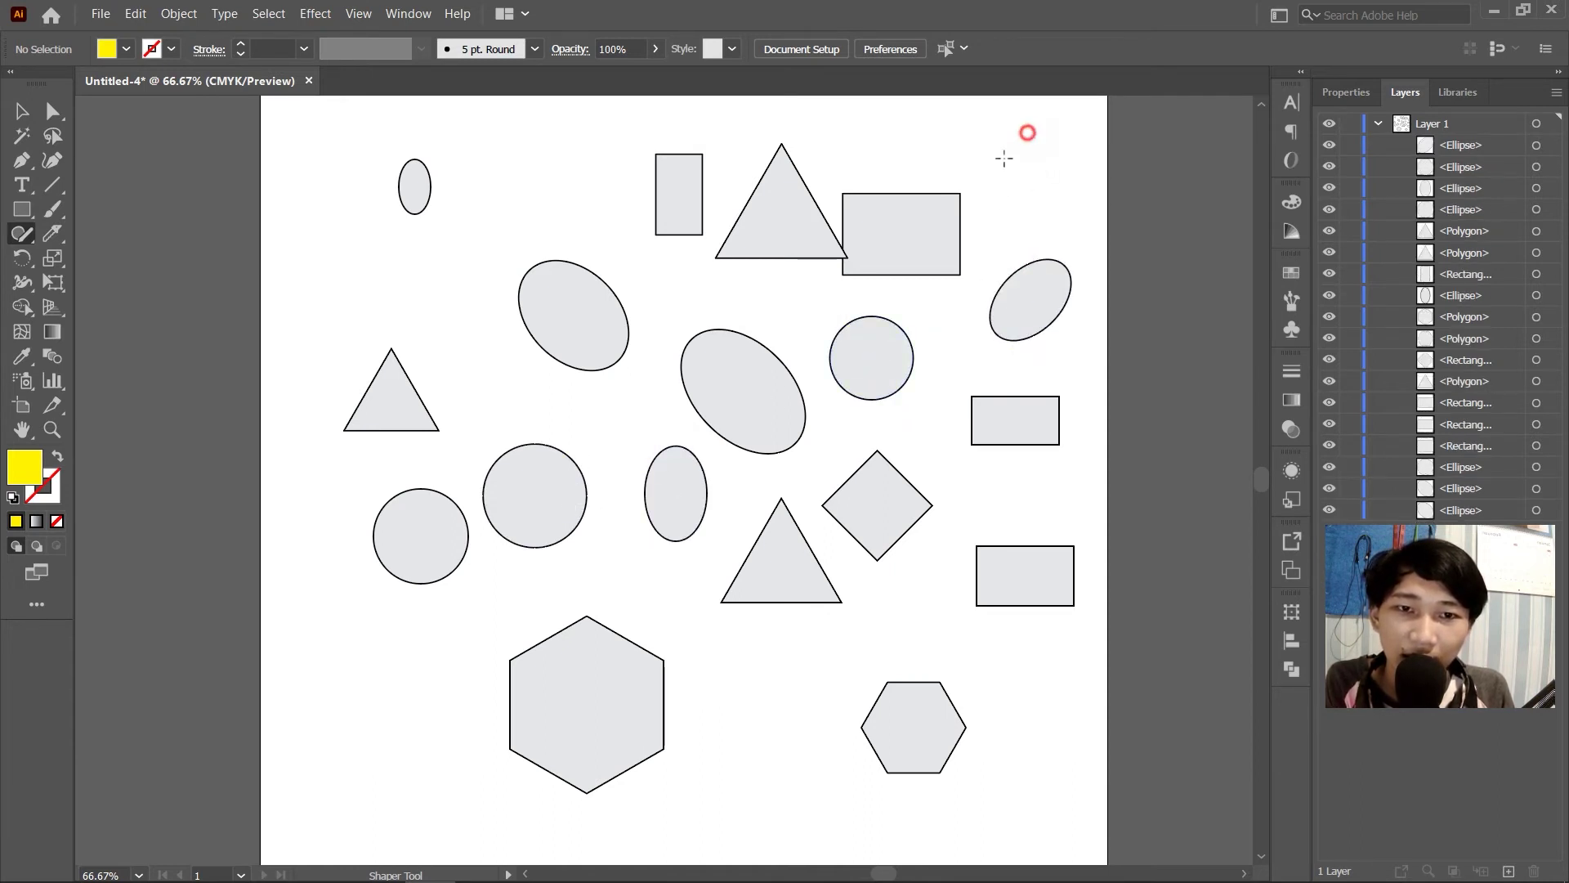
{"action": "left_click_drag", "start_coordinate": [1027, 135], "coordinate": [1022, 197]}
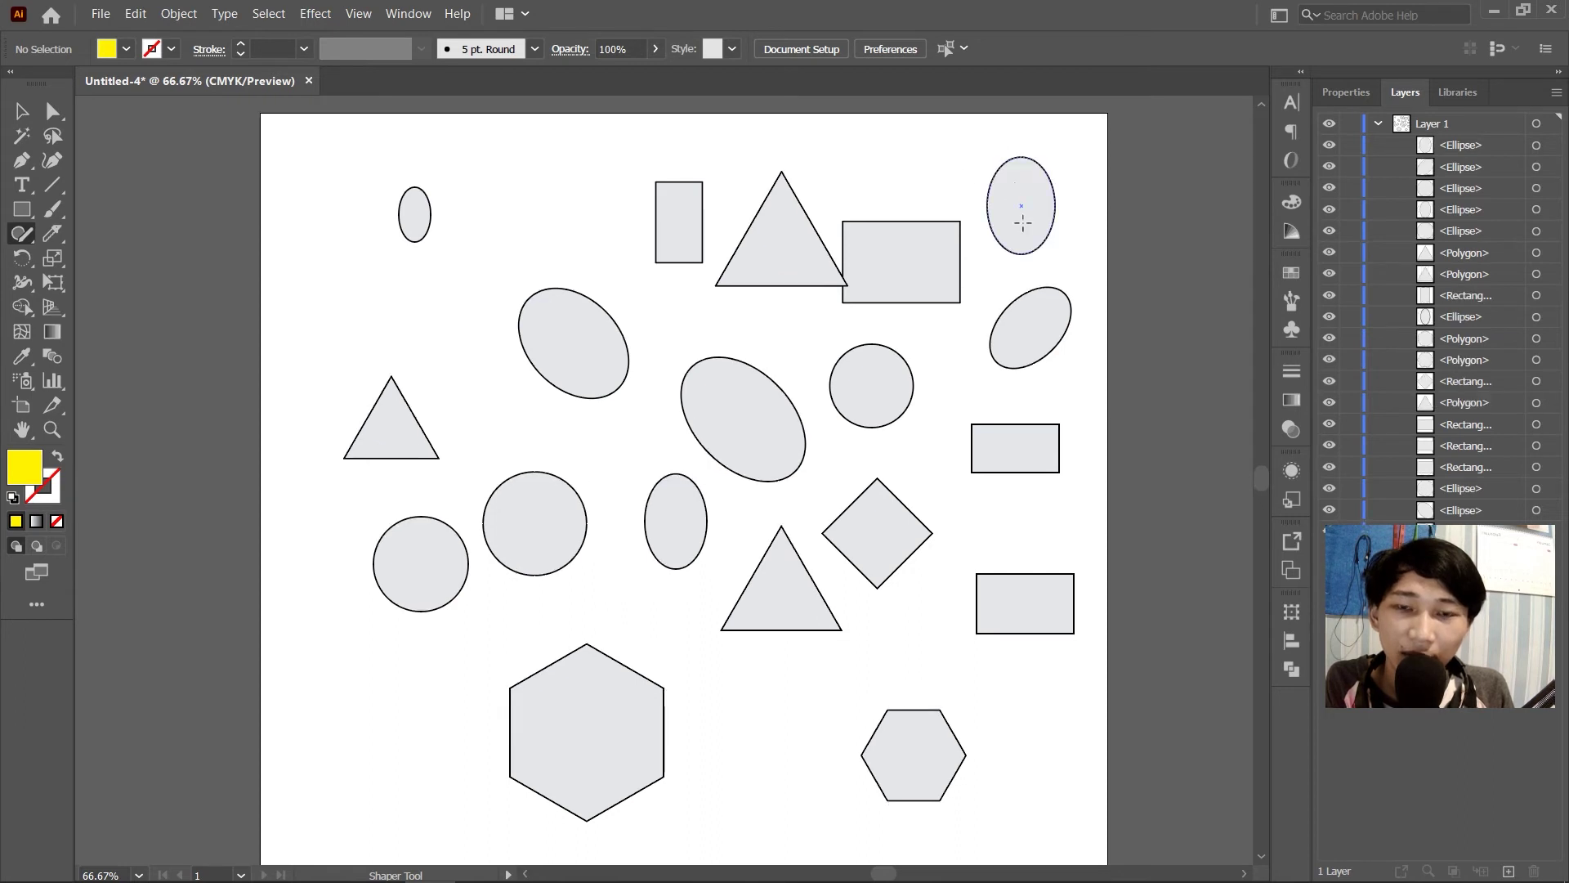
{"action": "left_click_drag", "start_coordinate": [490, 214], "coordinate": [559, 196]}
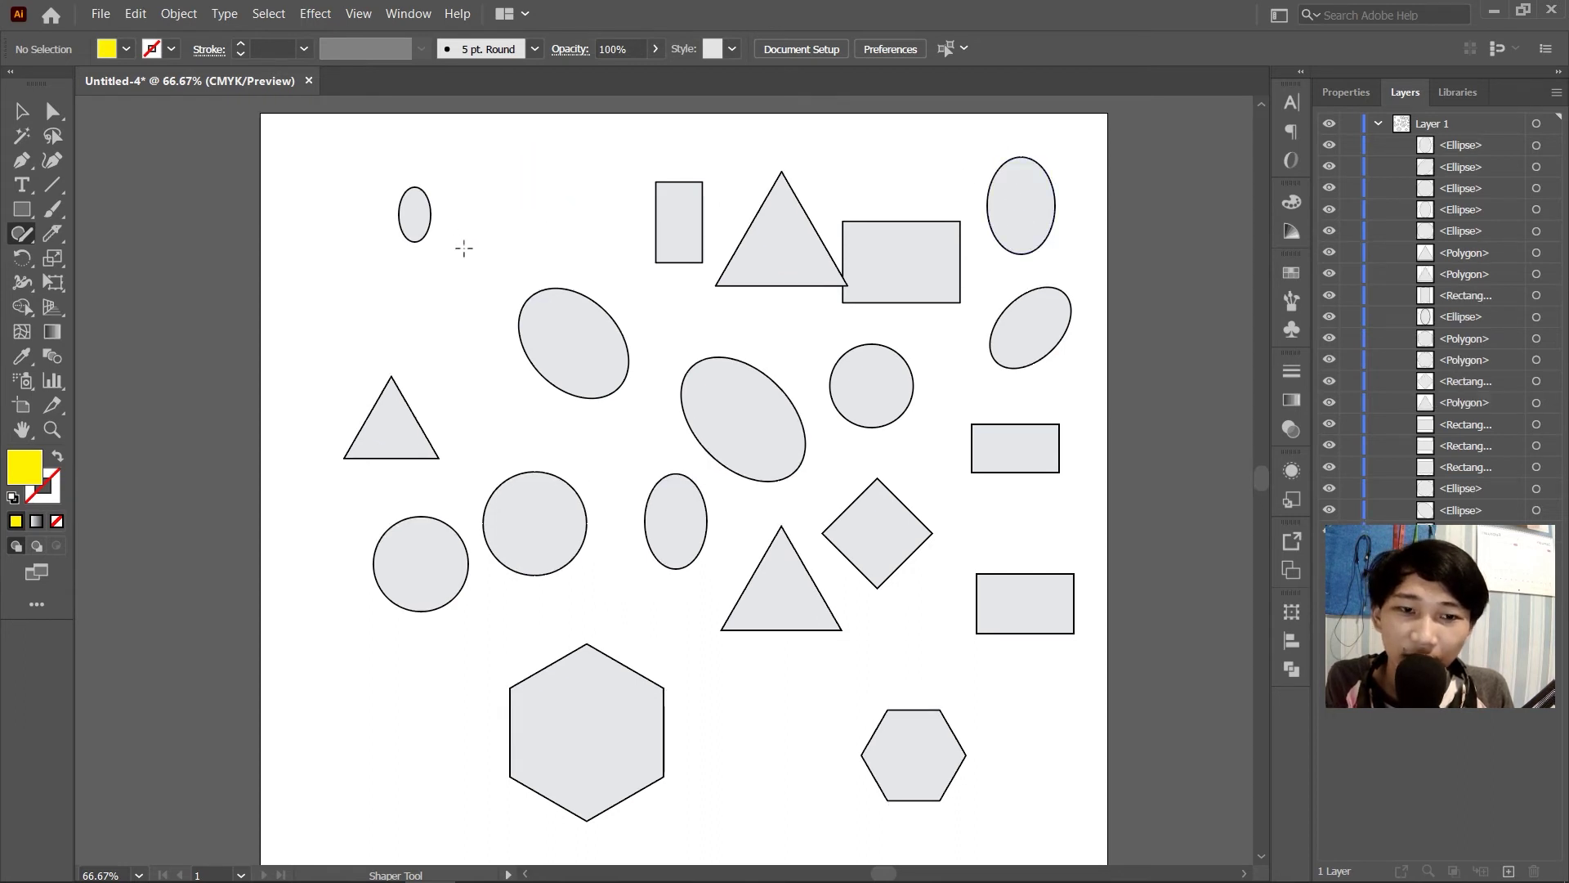